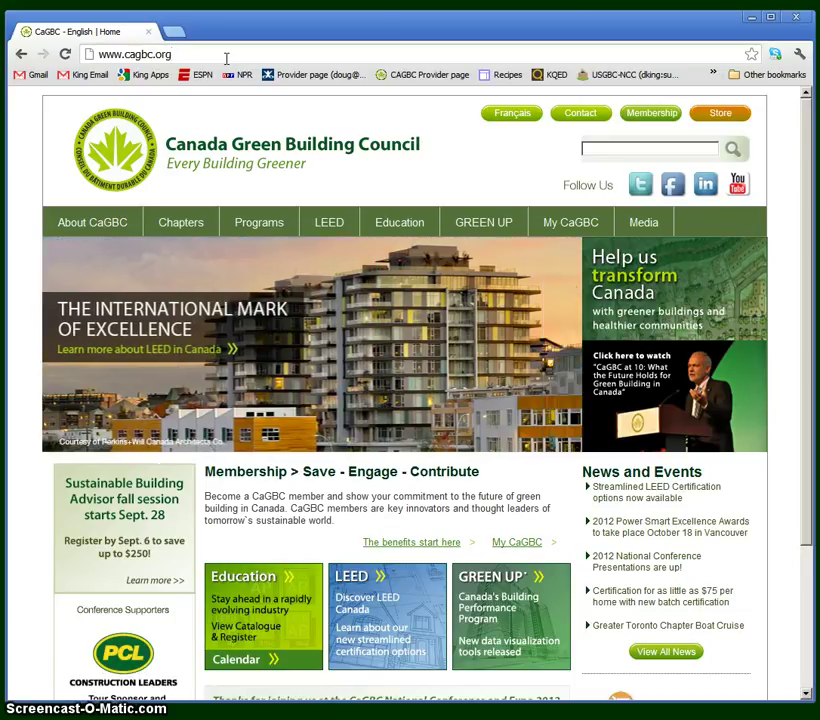
{"action": "type", "text": "/leedregistration"}
{"action": "key", "text": "Return"}
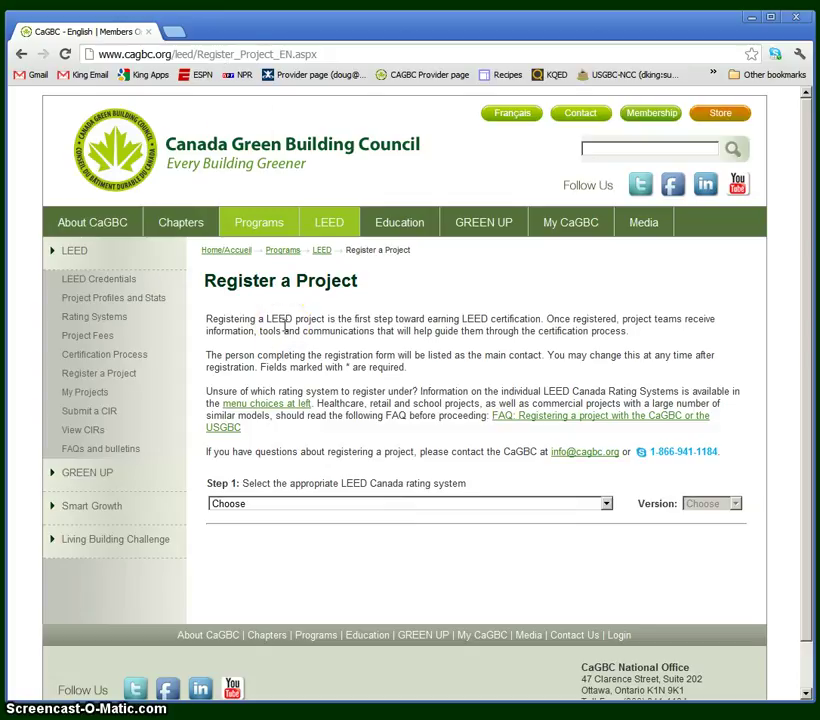
Open Register a Project from the LEED menu, then the Create a CaGBC Account form.
{"action": "left_click", "coordinate": [92, 376]}
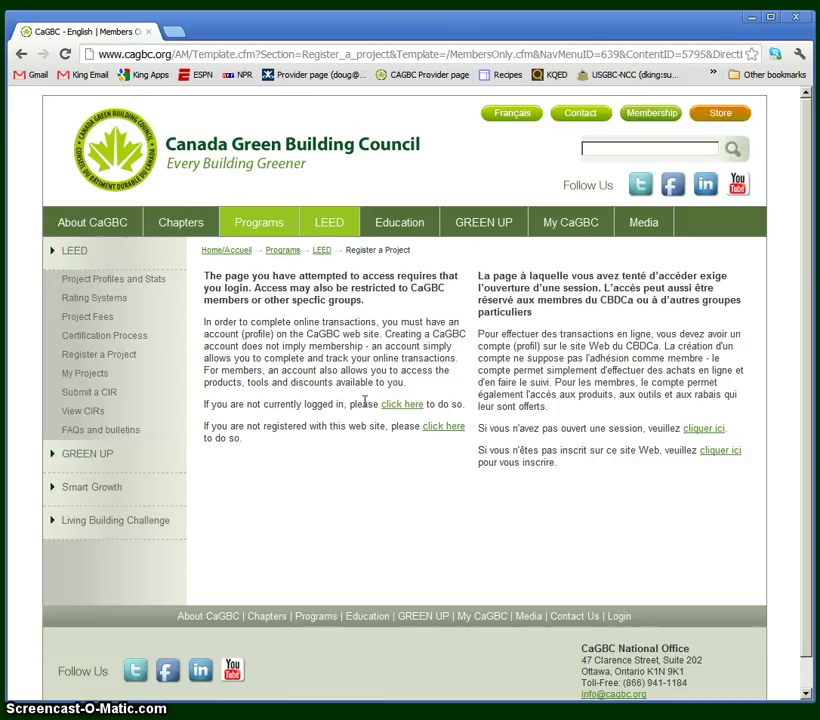
{"action": "left_click", "coordinate": [352, 427]}
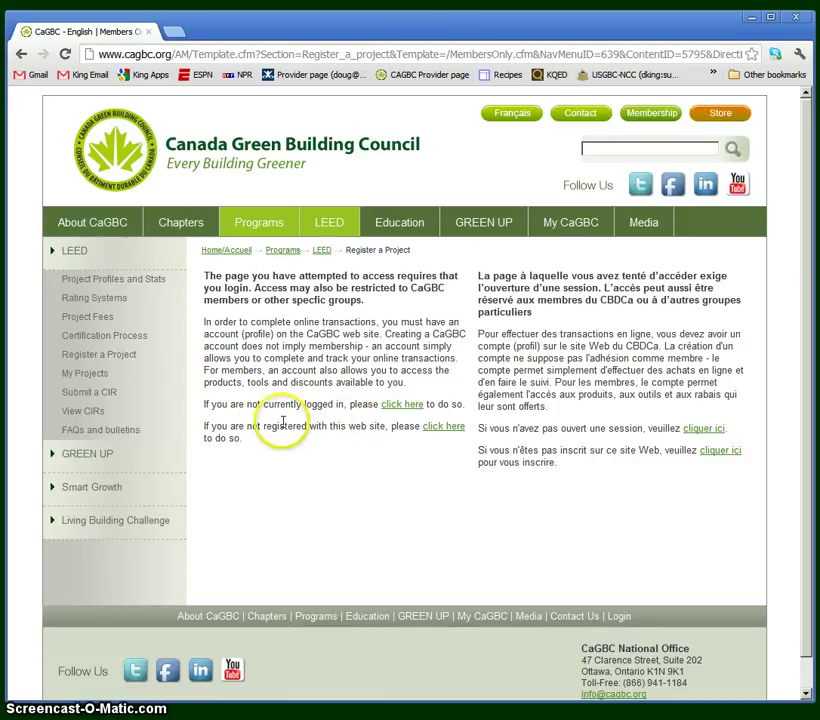
{"action": "left_click", "coordinate": [437, 430]}
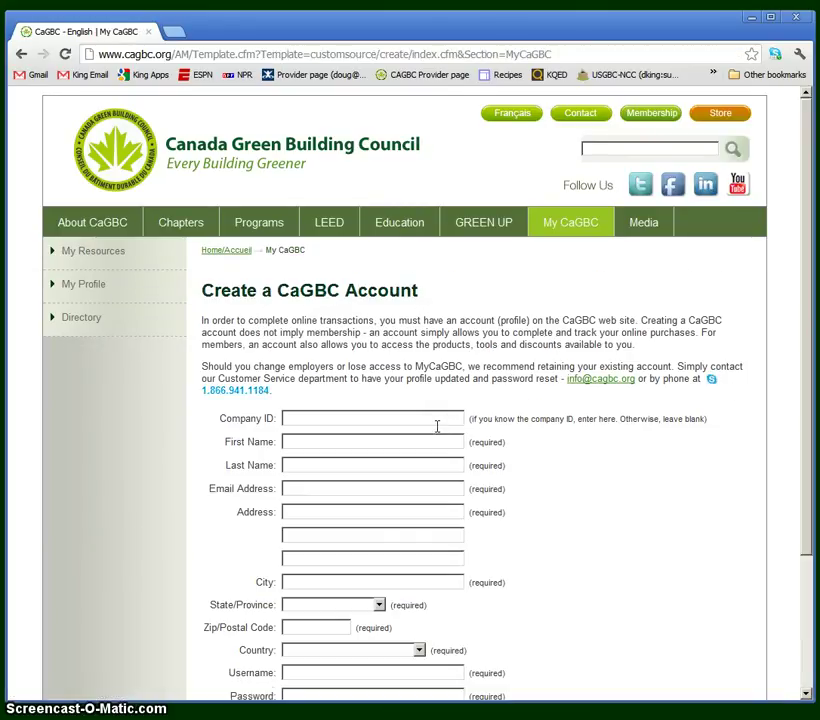
Look over the account form's password field, then return to the login-required notice.
{"action": "left_click_drag", "start_coordinate": [814, 330], "coordinate": [800, 385]}
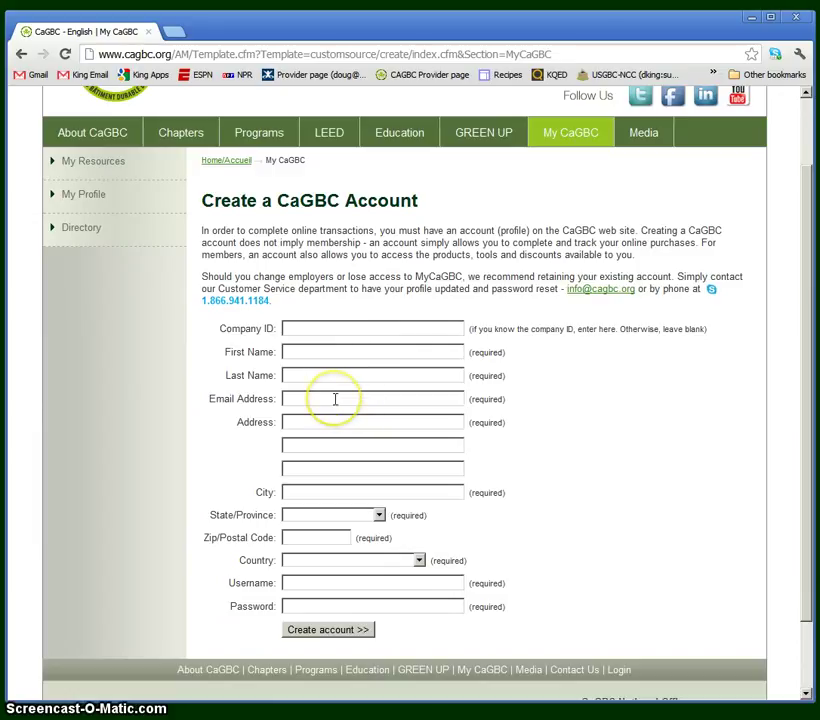
{"action": "left_click", "coordinate": [315, 606]}
{"action": "left_click", "coordinate": [325, 637]}
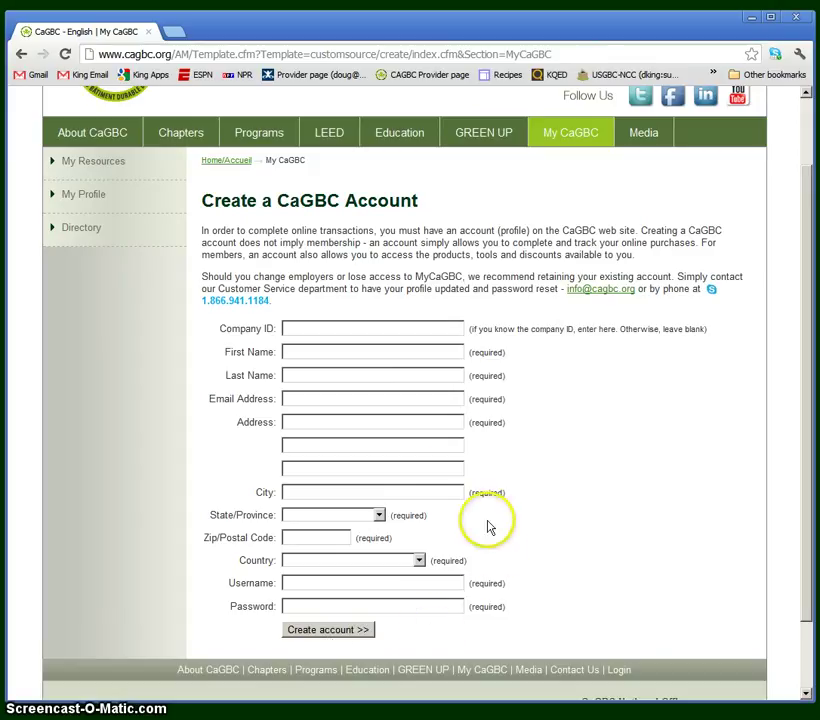
{"action": "left_click", "coordinate": [21, 54]}
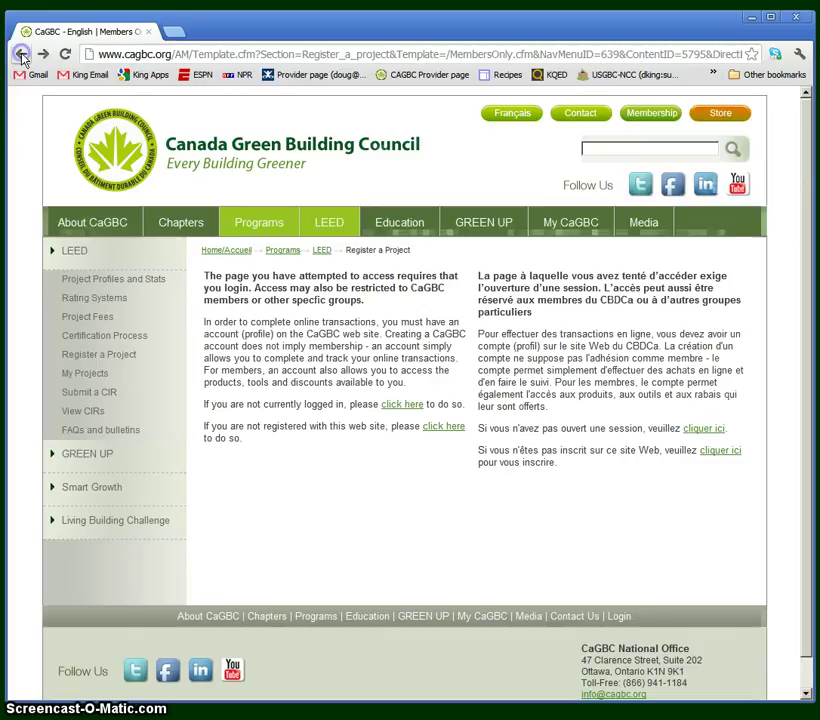
Log in to the CaGBC site with the saved user name and the account password.
{"action": "left_click", "coordinate": [401, 408]}
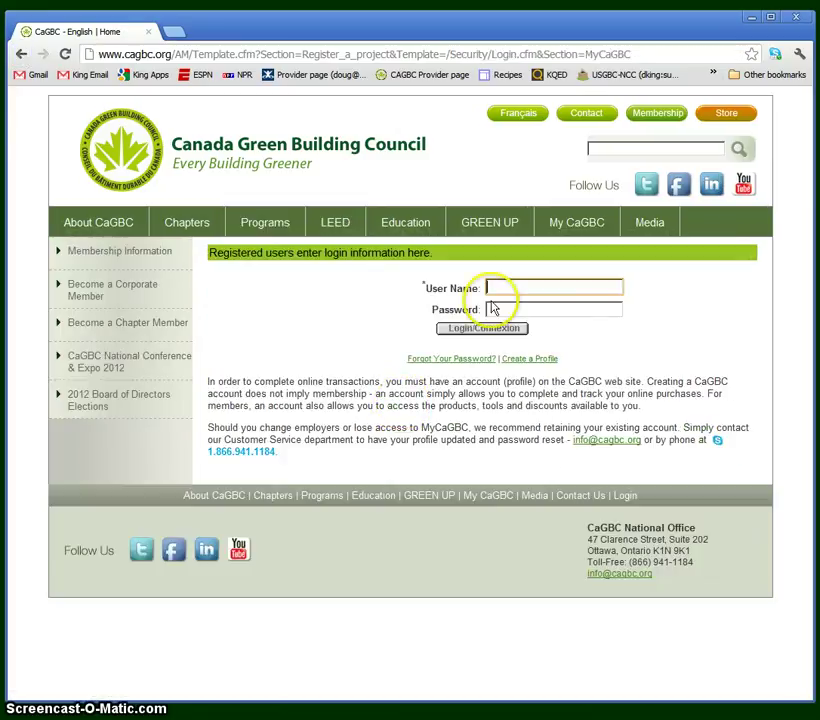
{"action": "left_click", "coordinate": [492, 304]}
{"action": "left_click", "coordinate": [495, 309]}
{"action": "type", "text": "*****"}
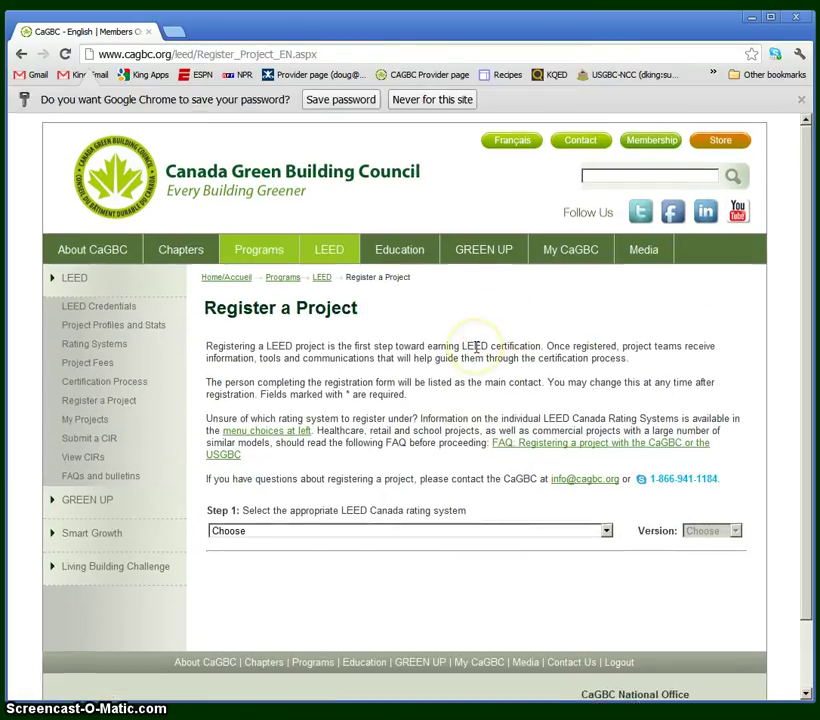
Choose LEED Canada for Homes as the Step 1 rating system.
{"action": "left_click", "coordinate": [410, 531]}
{"action": "left_click", "coordinate": [352, 606]}
{"action": "left_click_drag", "start_coordinate": [806, 424], "coordinate": [786, 548]}
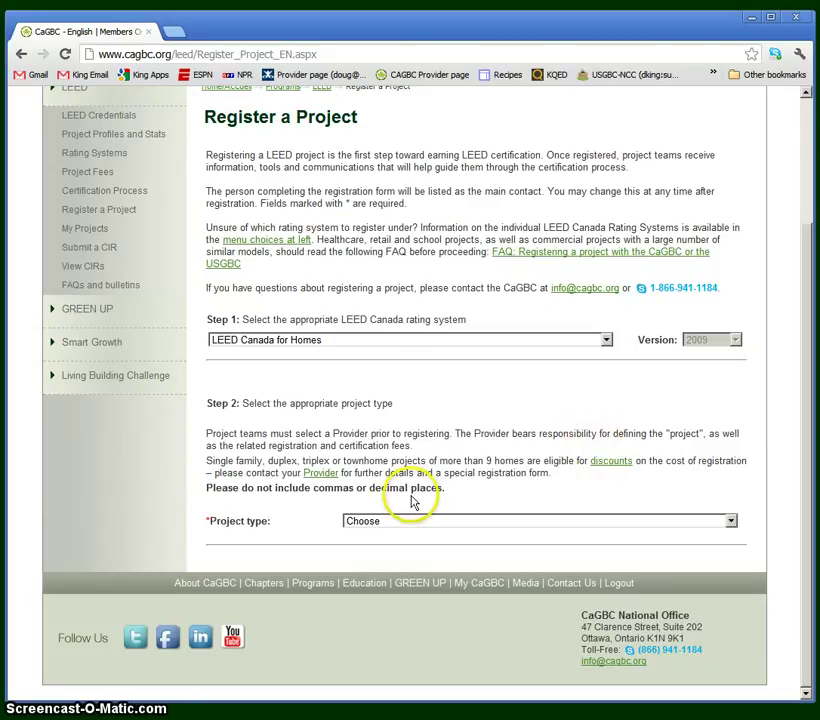
Set project type to single family, duplex, triplex or townhome, focusing Number of homes.
{"action": "left_click", "coordinate": [398, 521]}
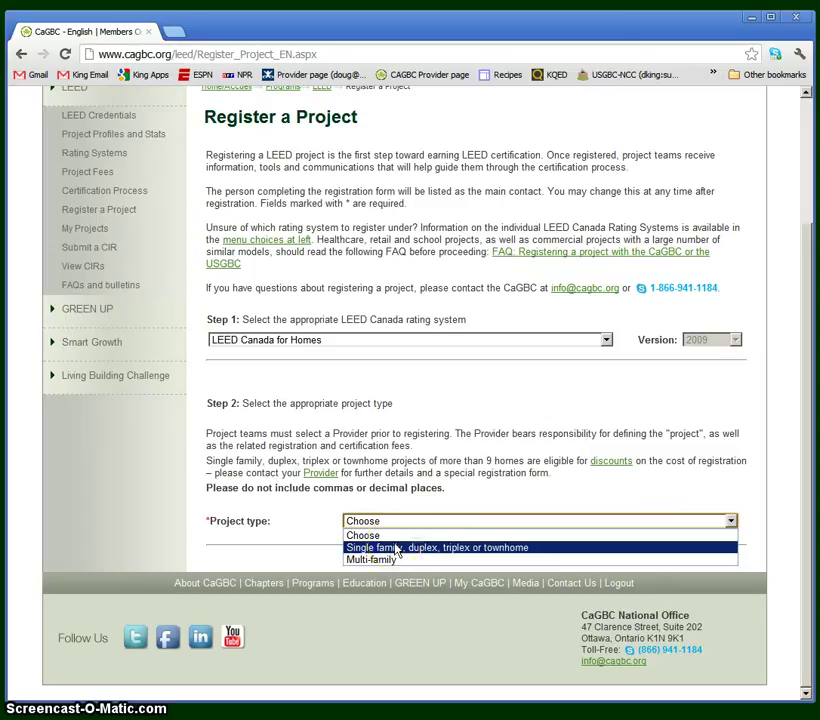
{"action": "left_click", "coordinate": [390, 551]}
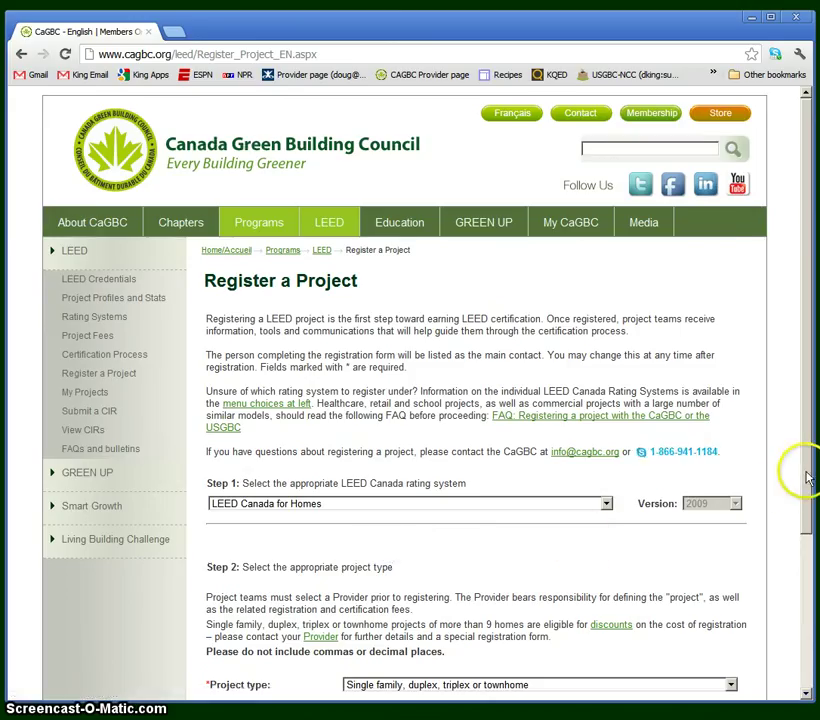
{"action": "left_click_drag", "start_coordinate": [806, 475], "coordinate": [783, 600]}
{"action": "left_click", "coordinate": [757, 600]}
{"action": "left_click", "coordinate": [404, 535]}
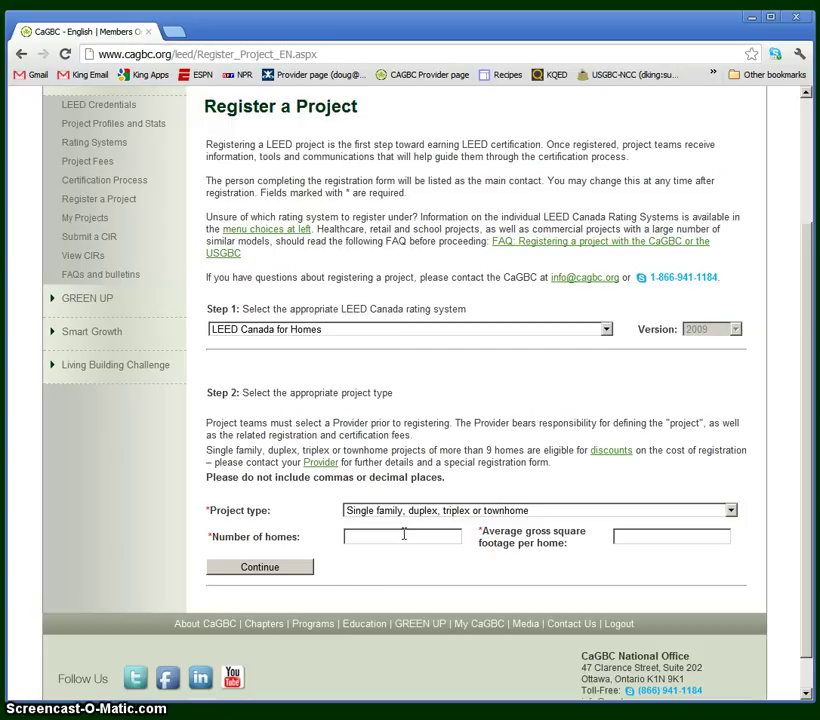
{"action": "left_click", "coordinate": [404, 535]}
Switch project type to Multi-family and inspect the units per building and storeys fields.
{"action": "left_click", "coordinate": [427, 512]}
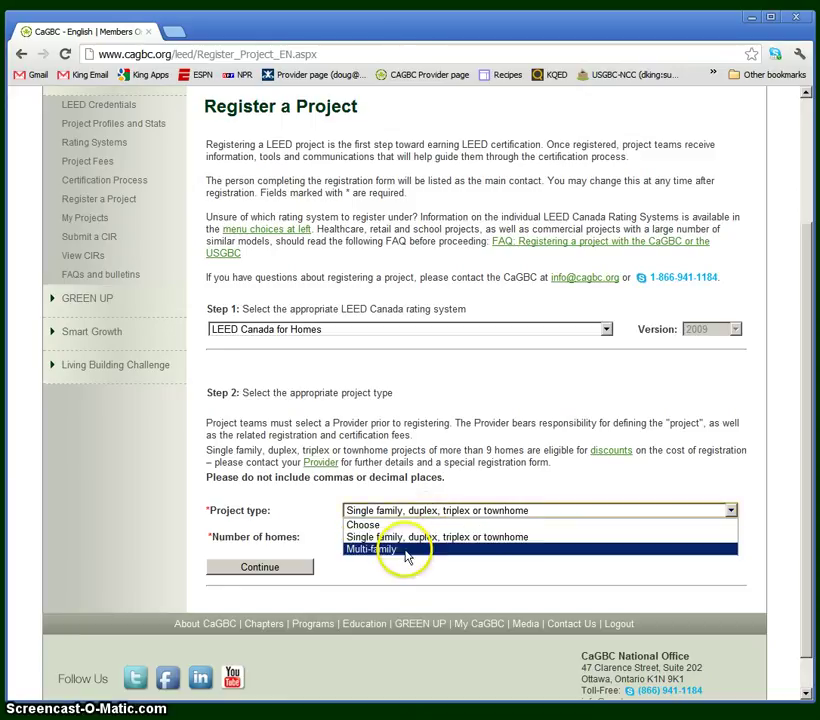
{"action": "left_click", "coordinate": [408, 553]}
{"action": "scroll", "coordinate": [800, 543], "scroll_direction": "down", "scroll_amount": 3}
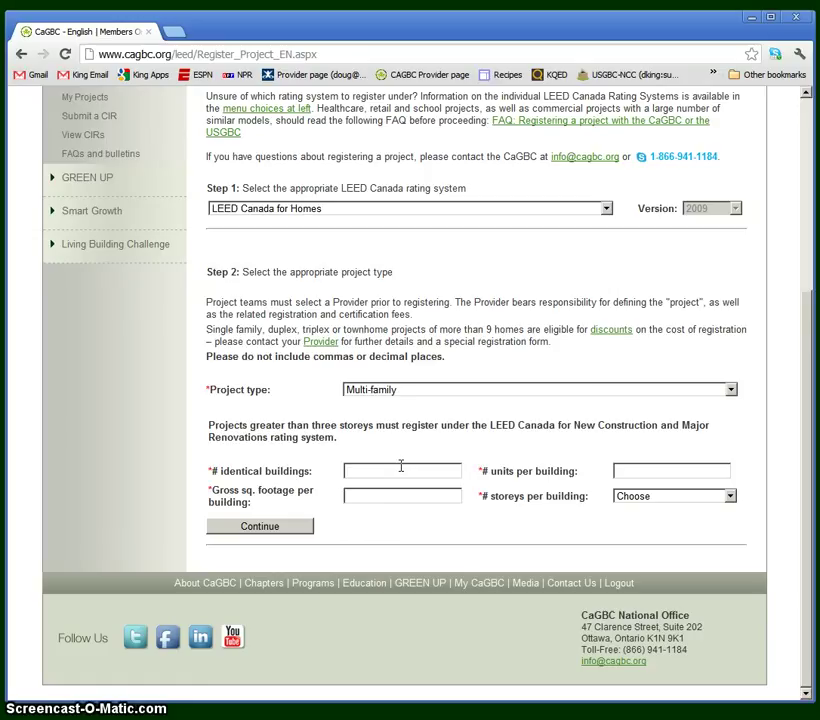
{"action": "left_click", "coordinate": [620, 476]}
{"action": "left_click", "coordinate": [645, 500]}
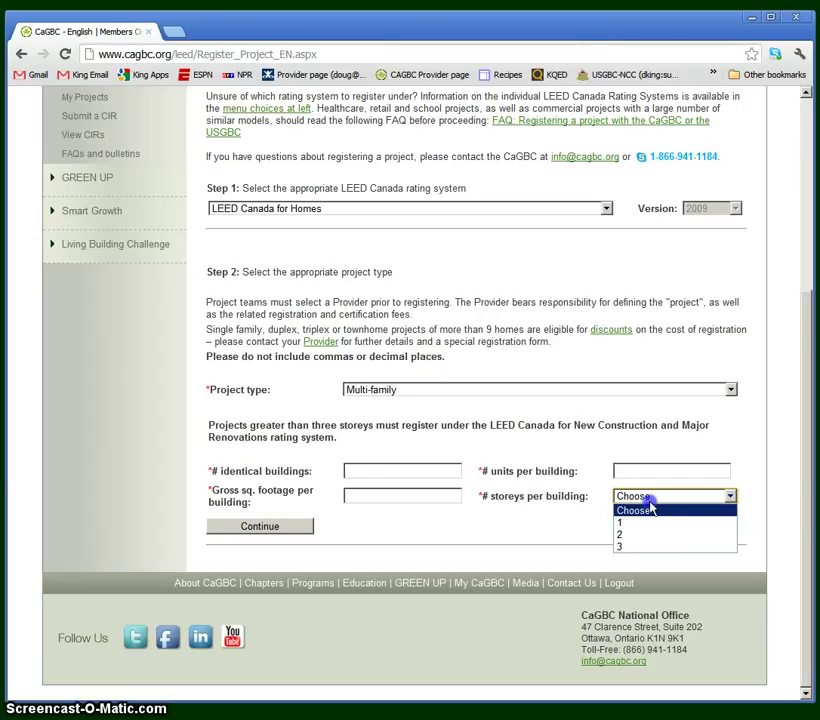
{"action": "left_click", "coordinate": [643, 548]}
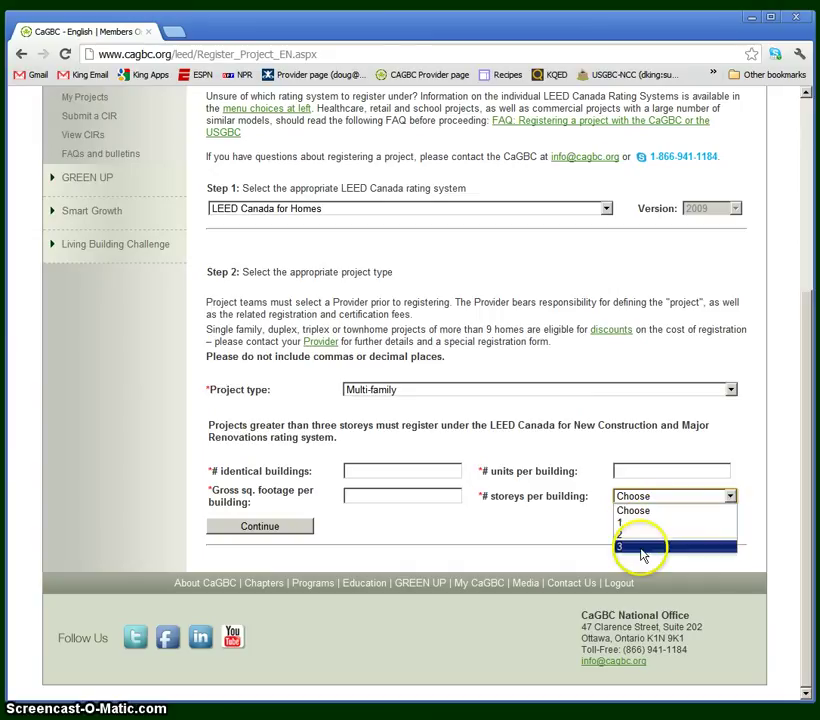
{"action": "left_click", "coordinate": [547, 494]}
{"action": "left_click", "coordinate": [510, 392]}
Return to single family, enter 1 home and 2500 average square footage, and view Step 3 fees.
{"action": "left_click", "coordinate": [485, 417]}
{"action": "scroll", "coordinate": [446, 530], "scroll_direction": "down", "scroll_amount": 5}
{"action": "left_click", "coordinate": [406, 495]}
{"action": "type", "text": "1"}
{"action": "key", "text": "Tab"}
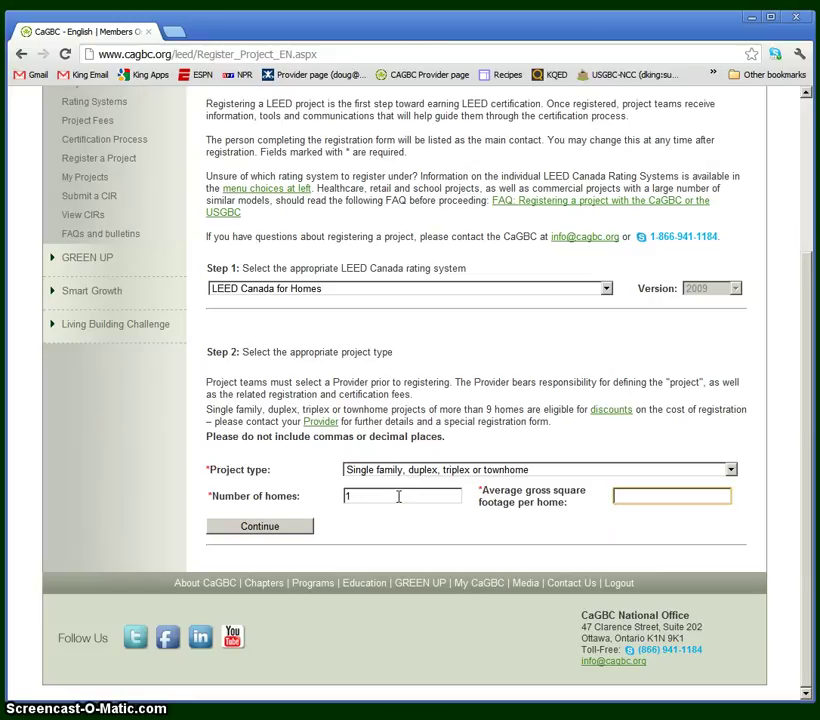
{"action": "type", "text": "2500"}
{"action": "left_click", "coordinate": [271, 525]}
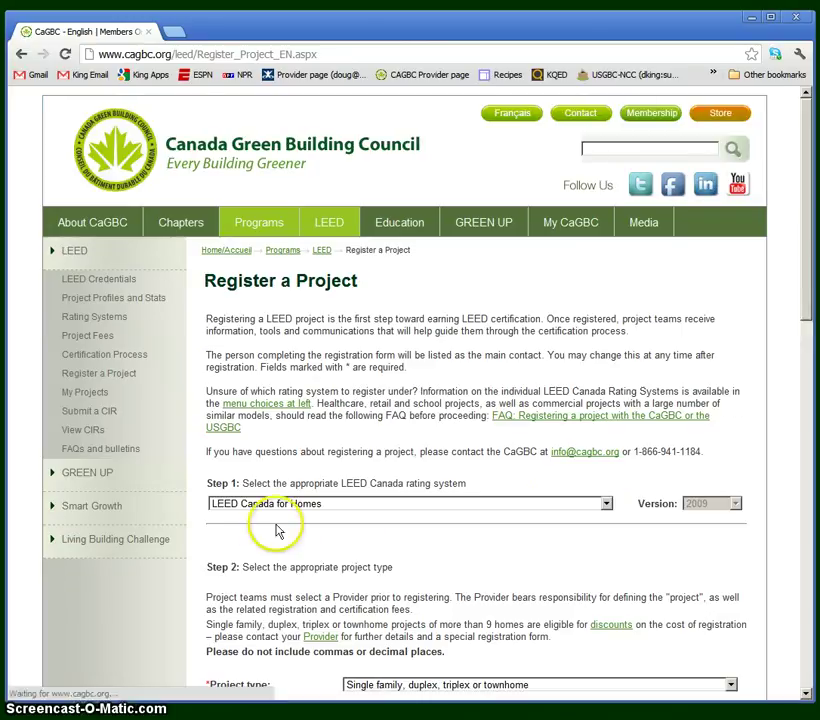
{"action": "scroll", "coordinate": [555, 508], "scroll_direction": "down", "scroll_amount": 1}
{"action": "scroll", "coordinate": [554, 508], "scroll_direction": "down", "scroll_amount": 2}
{"action": "left_click_drag", "start_coordinate": [807, 421], "coordinate": [806, 477]}
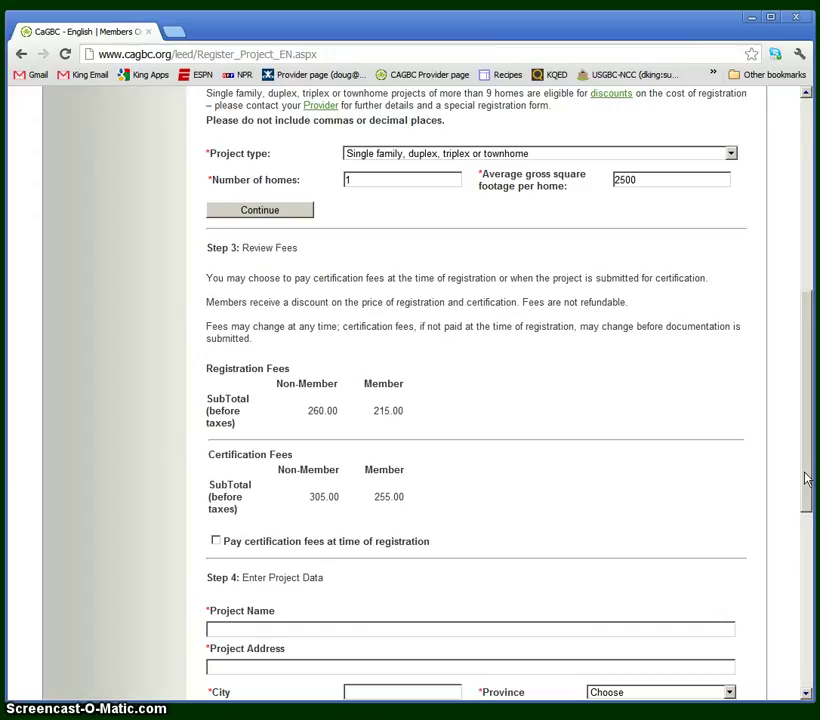
{"action": "left_click_drag", "start_coordinate": [807, 478], "coordinate": [797, 516]}
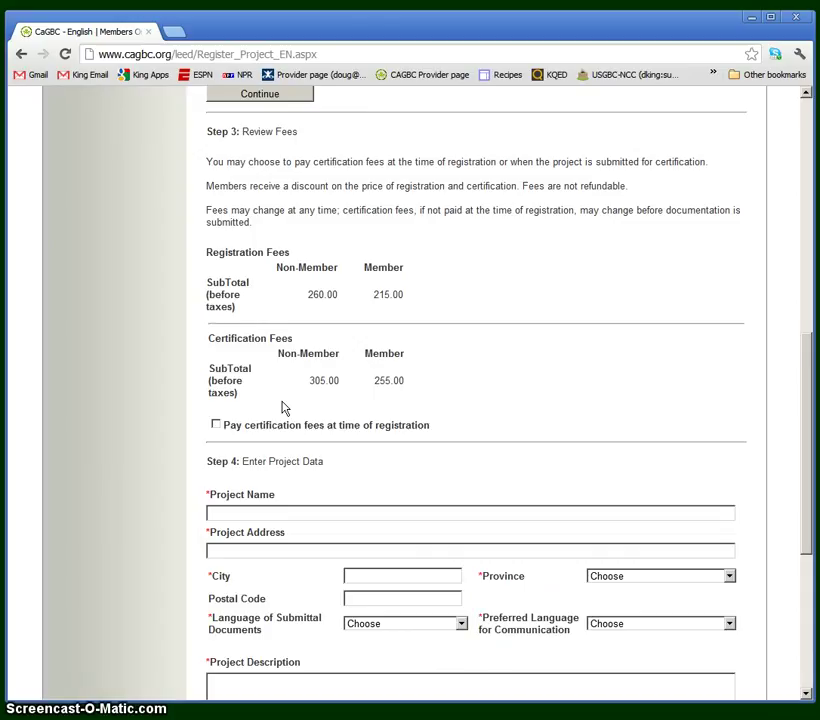
{"action": "left_click", "coordinate": [215, 427]}
{"action": "left_click", "coordinate": [216, 427]}
Enter project name 'King family home' and the project's street address.
{"action": "left_click_drag", "start_coordinate": [808, 416], "coordinate": [797, 505]}
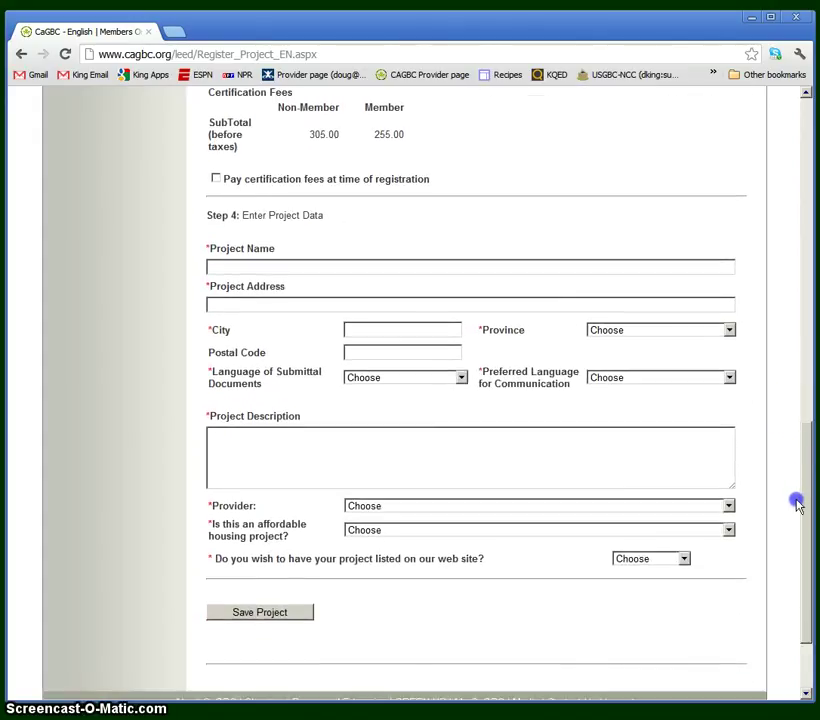
{"action": "left_click", "coordinate": [377, 271]}
{"action": "type", "text": "King family home"}
{"action": "key", "text": "Tab"}
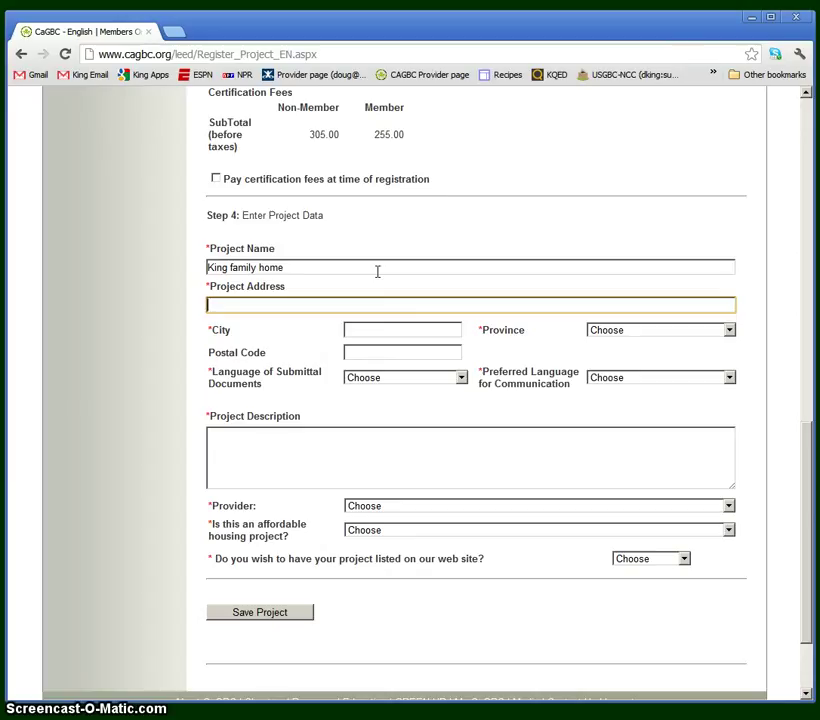
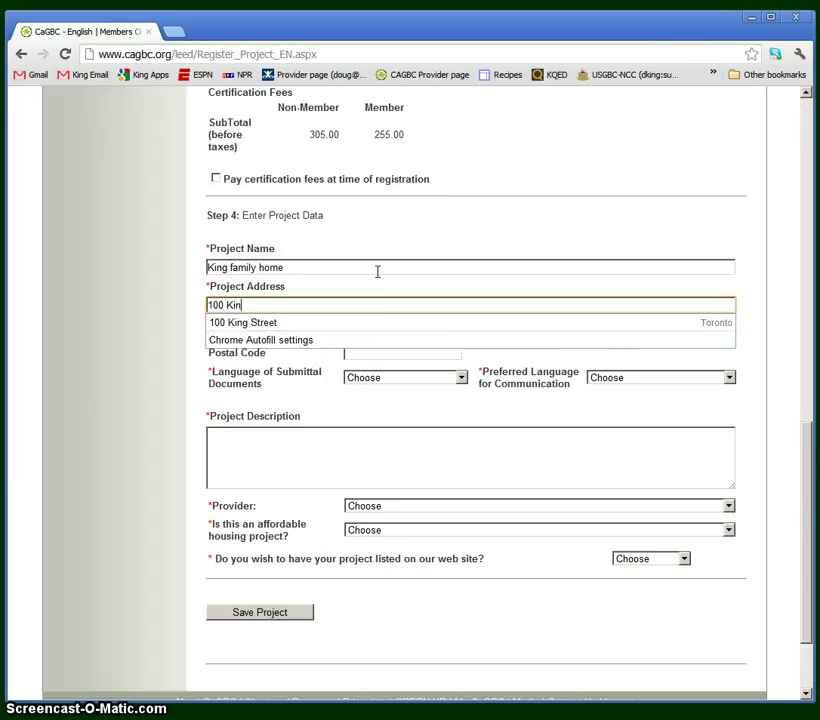
{"action": "type", "text": "Street"}
{"action": "key", "text": "Tab"}
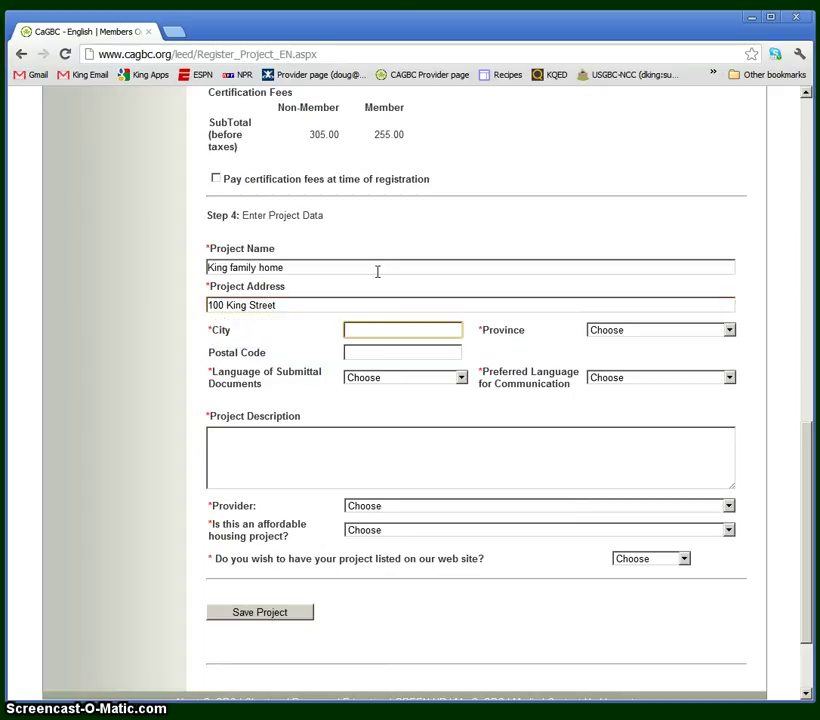
Autofill City as Toronto, bringing in province Ontario and the postal code.
{"action": "type", "text": "To"}
{"action": "key", "text": "Down"}
{"action": "key", "text": "Return"}
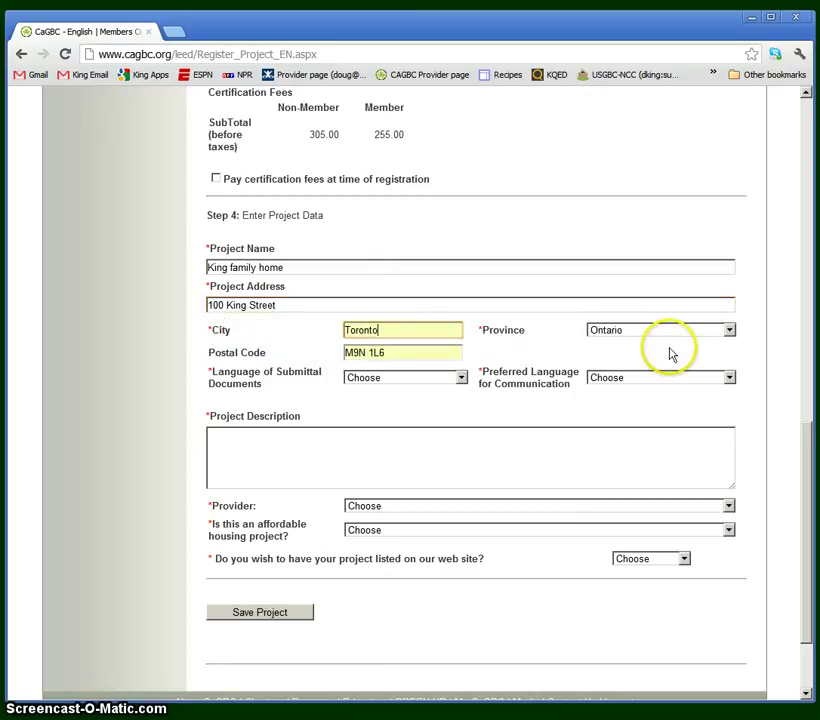
{"action": "left_click", "coordinate": [420, 352]}
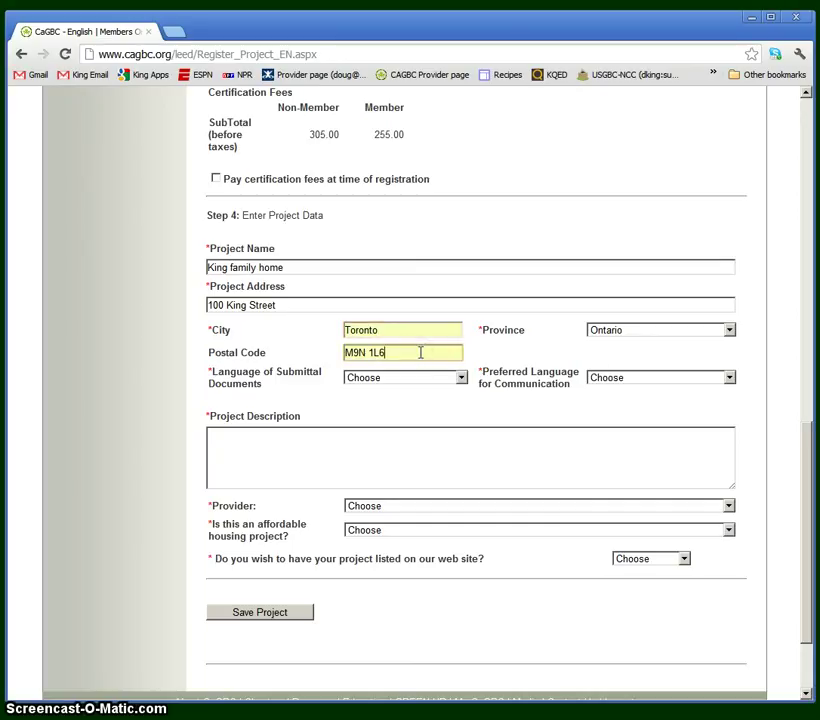
{"action": "left_click", "coordinate": [405, 349]}
{"action": "left_click", "coordinate": [395, 356]}
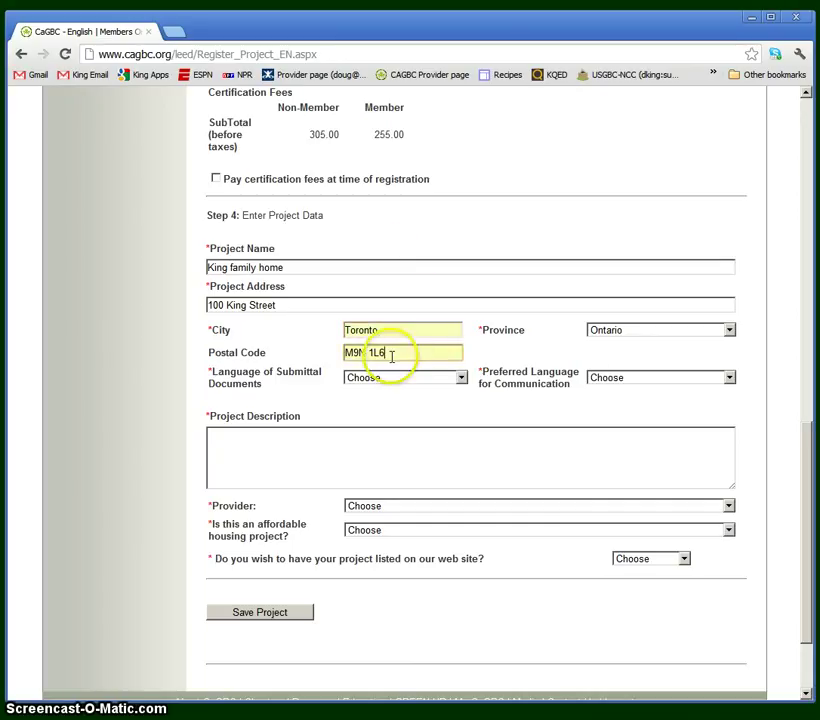
{"action": "left_click", "coordinate": [362, 355]}
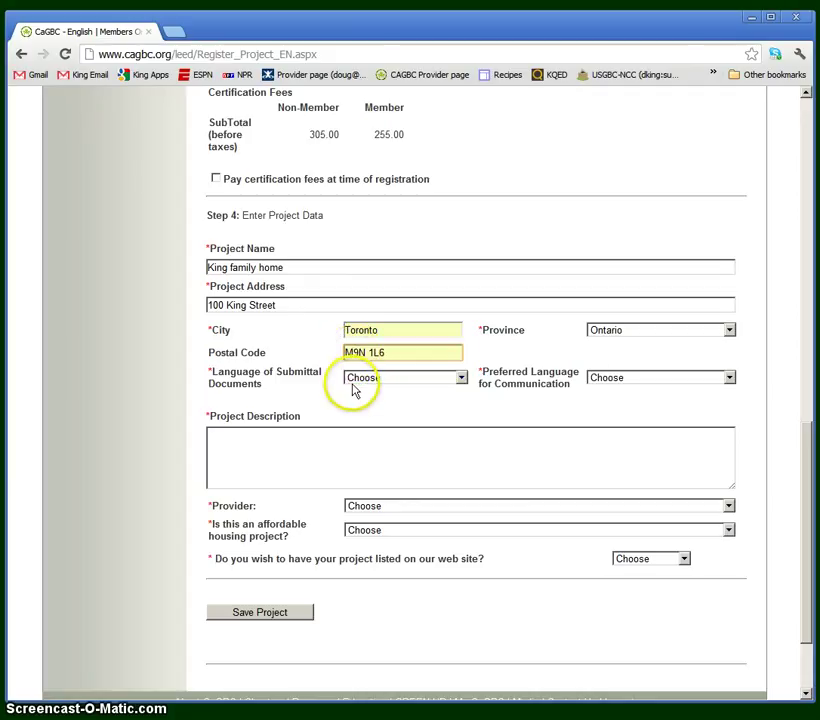
Set both submittal documents language and communication language to English.
{"action": "left_click", "coordinate": [375, 380]}
{"action": "left_click", "coordinate": [373, 404]}
{"action": "left_click", "coordinate": [639, 380]}
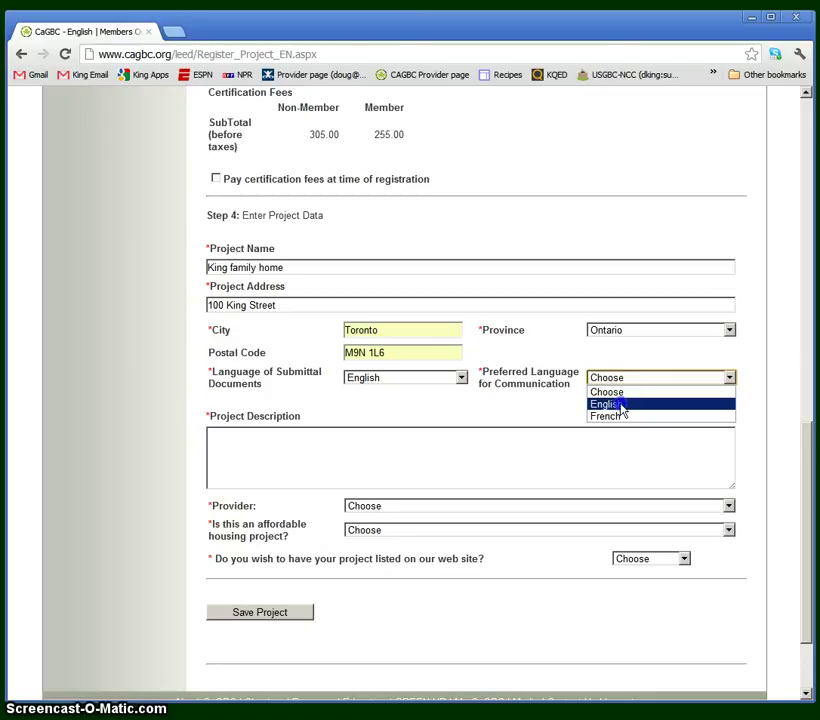
{"action": "left_click", "coordinate": [620, 404]}
{"action": "left_click", "coordinate": [440, 483]}
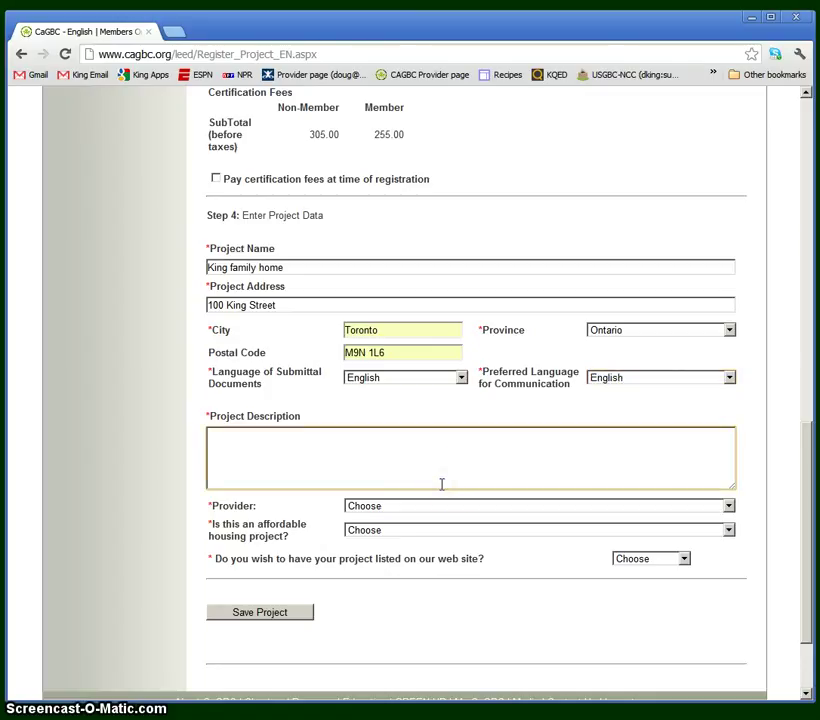
Describe the project as 'single-family detached home' and choose 4 Elements Integrated Design as provider.
{"action": "type", "text": "single-family detached home"}
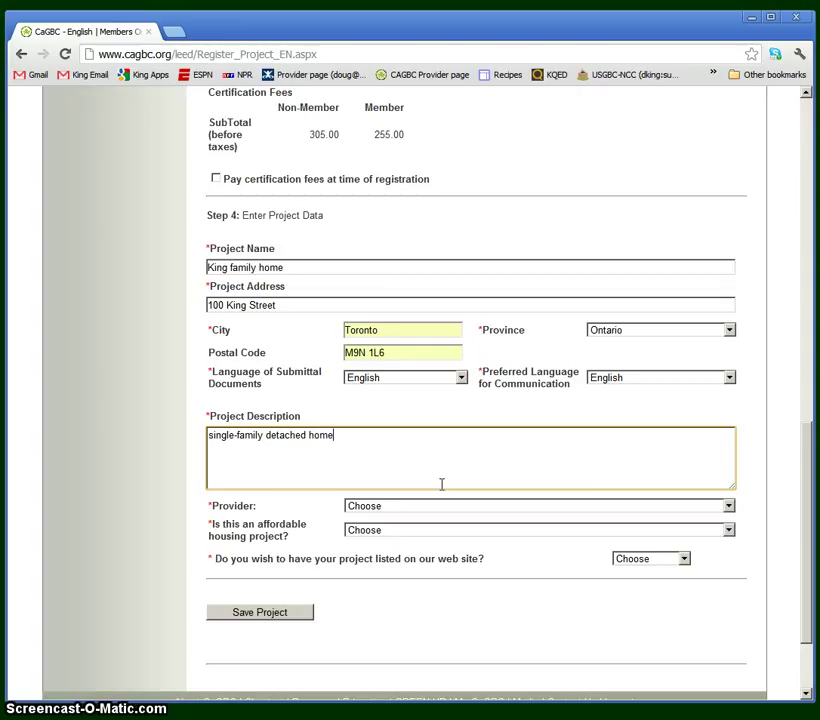
{"action": "key", "text": "Tab"}
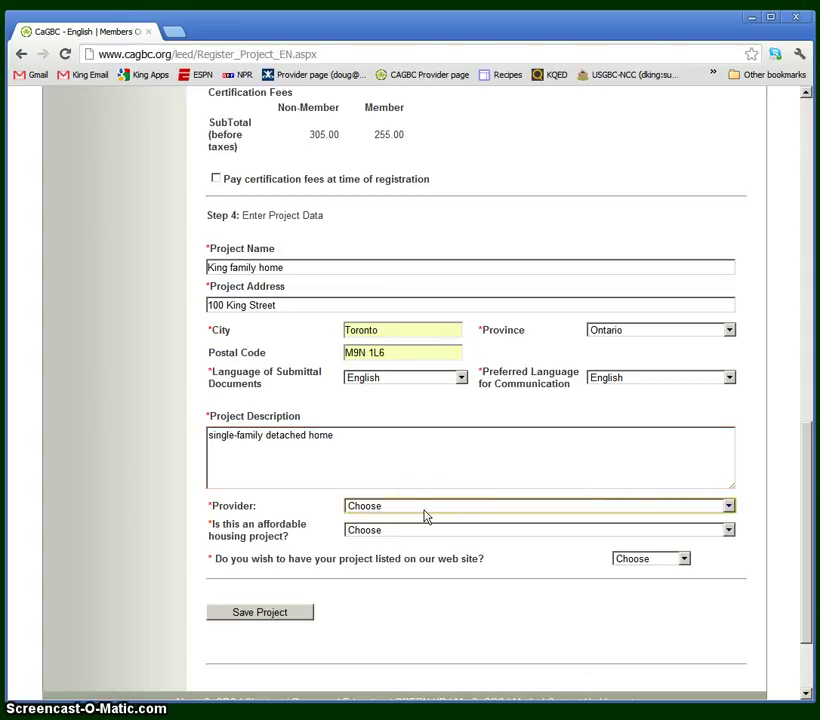
{"action": "left_click", "coordinate": [425, 514]}
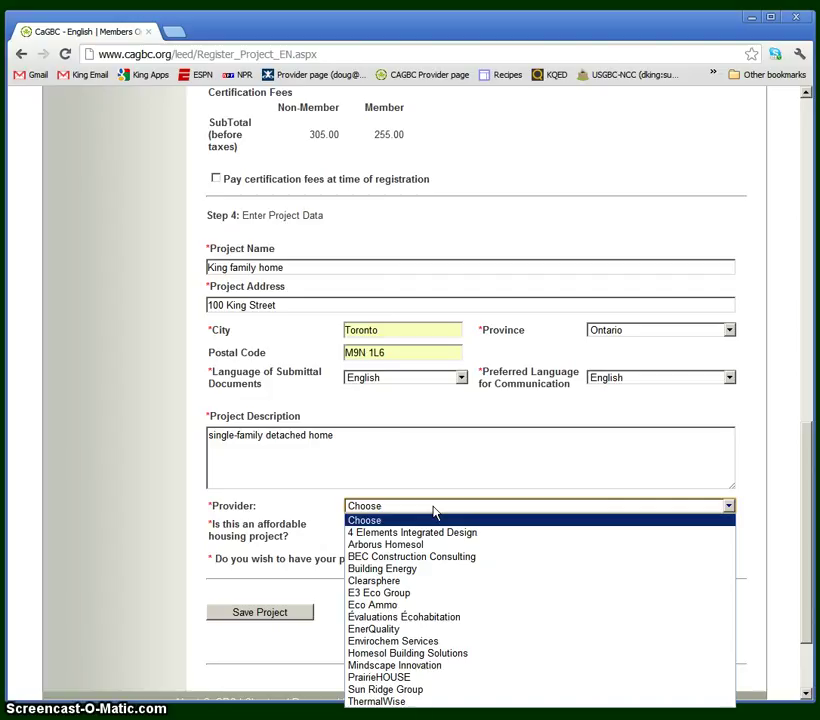
{"action": "left_click", "coordinate": [436, 532]}
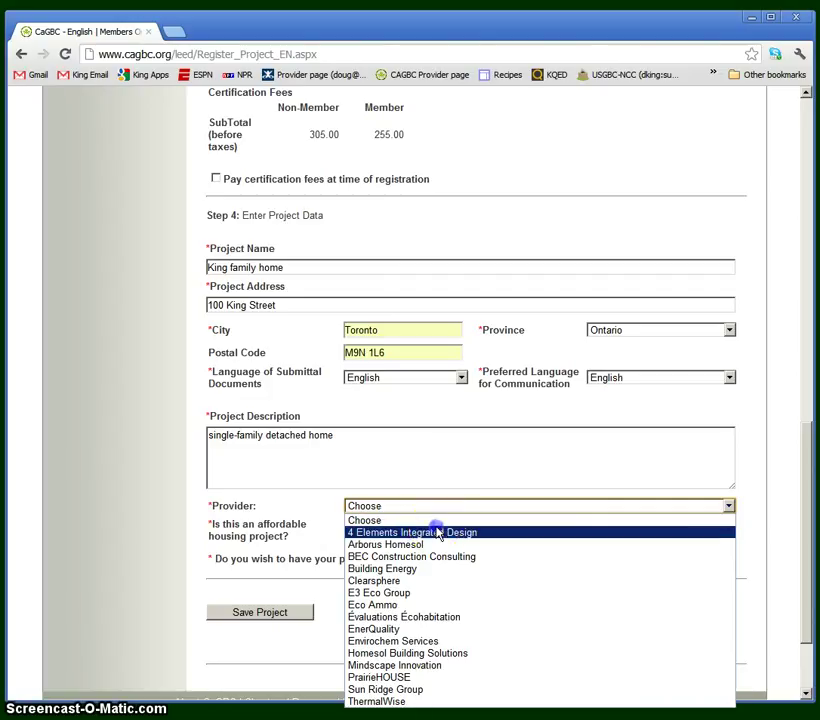
{"action": "left_click", "coordinate": [330, 512]}
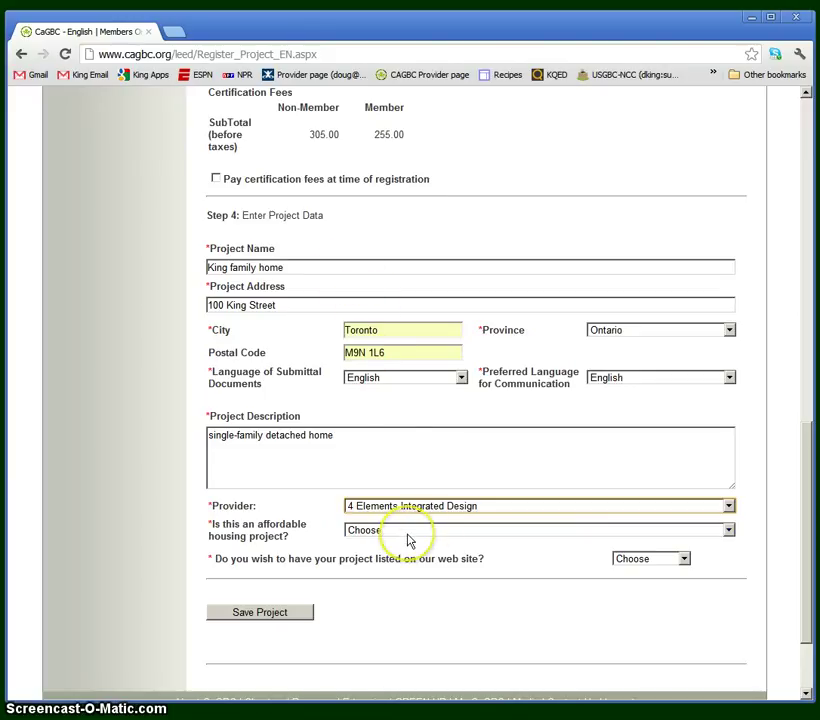
Mark affordable housing as Market Rate, list the project on the web site, and save.
{"action": "left_click", "coordinate": [410, 534]}
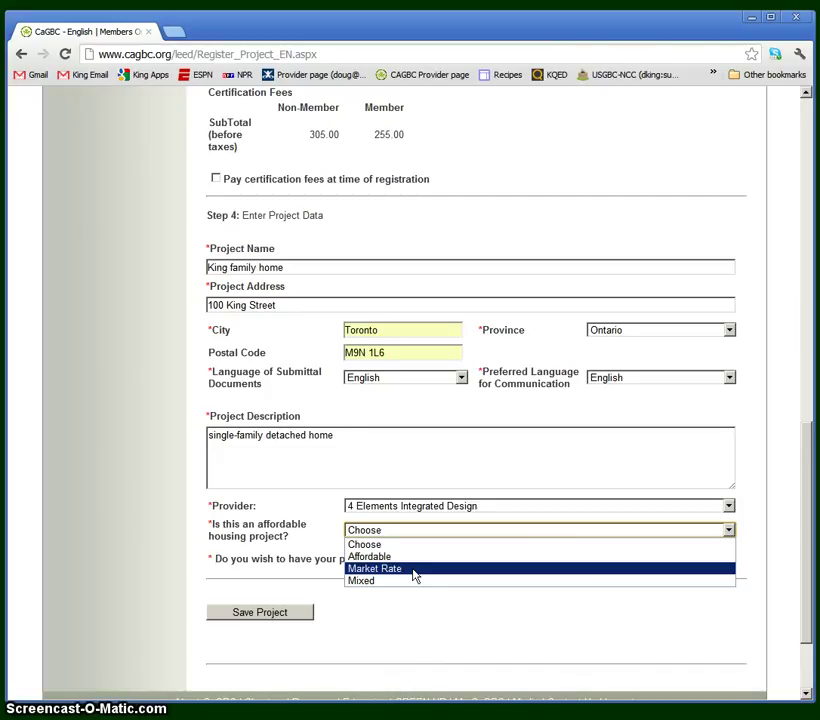
{"action": "left_click", "coordinate": [414, 570]}
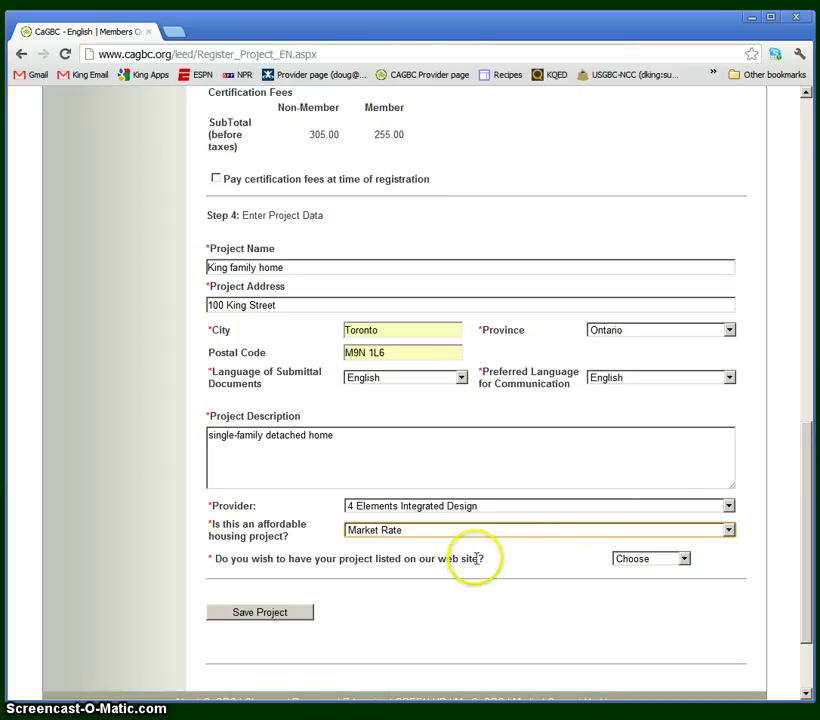
{"action": "left_click", "coordinate": [646, 564]}
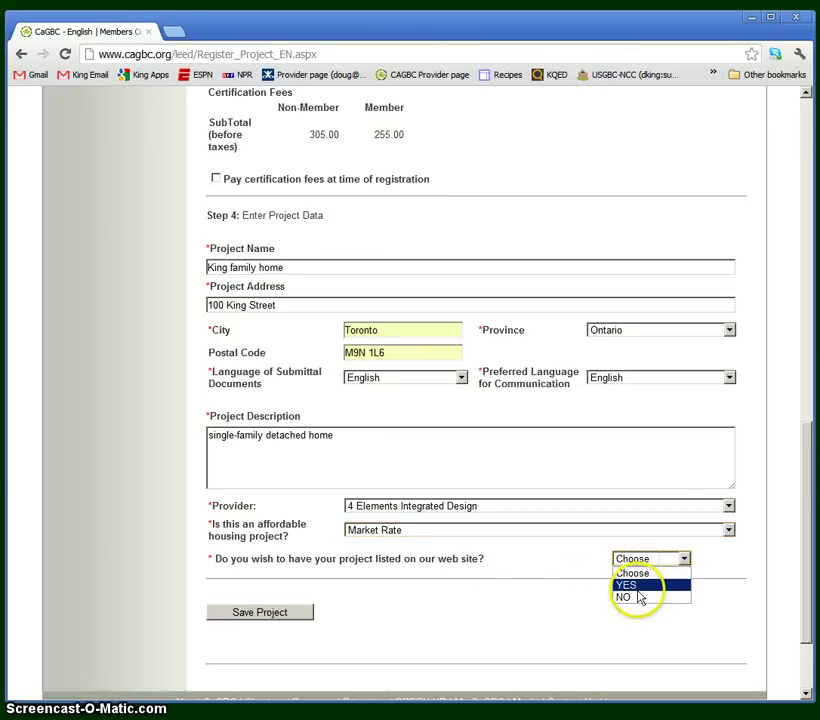
{"action": "left_click", "coordinate": [641, 585]}
{"action": "left_click", "coordinate": [280, 614]}
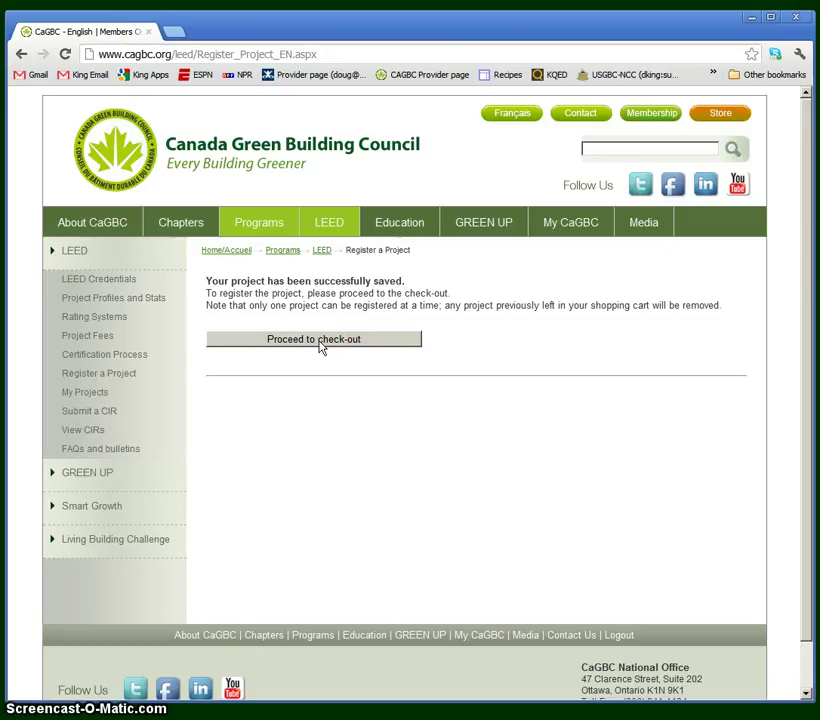
Proceed through the store basket to the Check-Out Basket page showing the 260.00 total.
{"action": "left_click", "coordinate": [320, 343]}
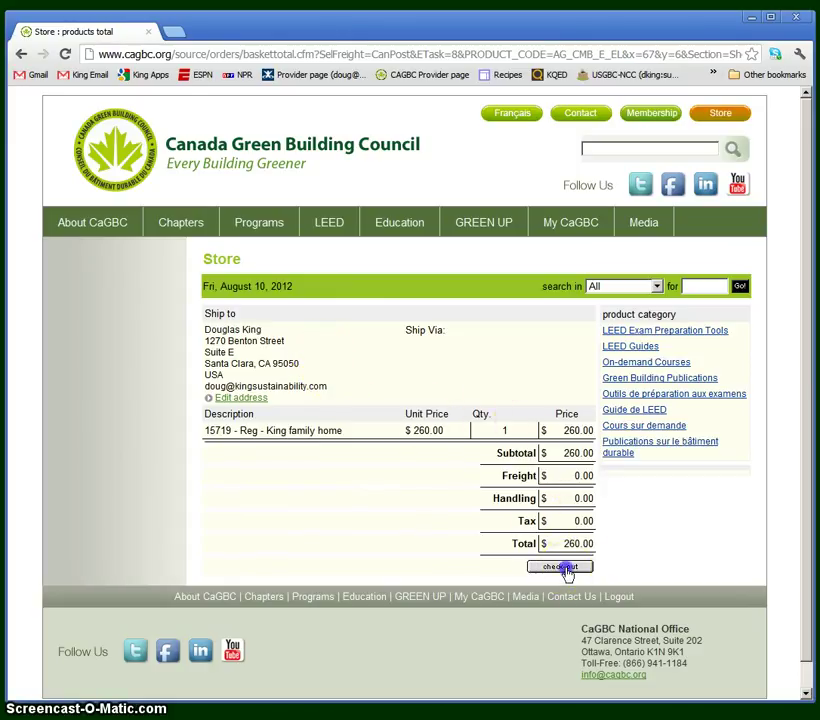
{"action": "left_click", "coordinate": [562, 567]}
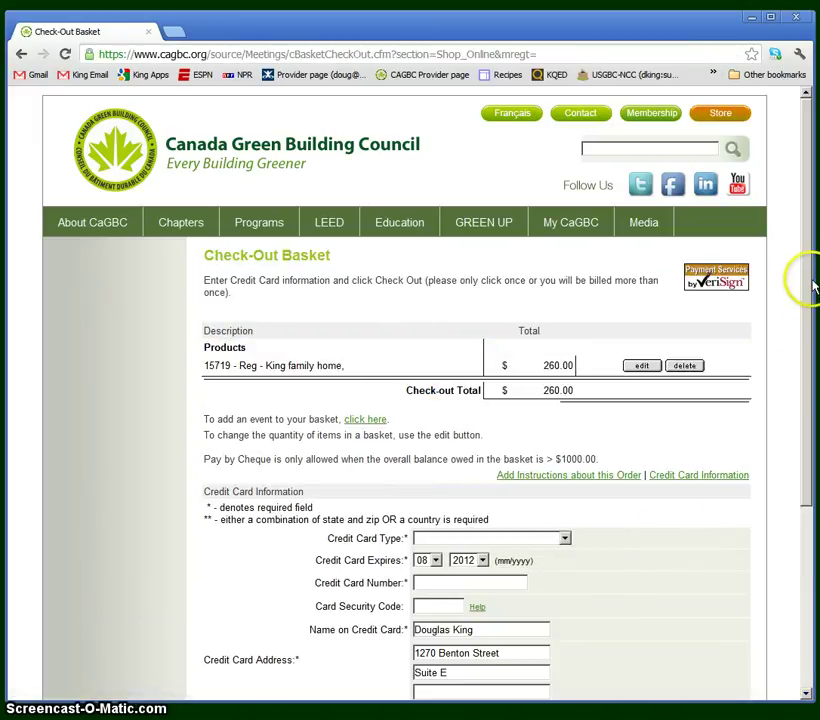
{"action": "left_click_drag", "start_coordinate": [804, 278], "coordinate": [802, 379]}
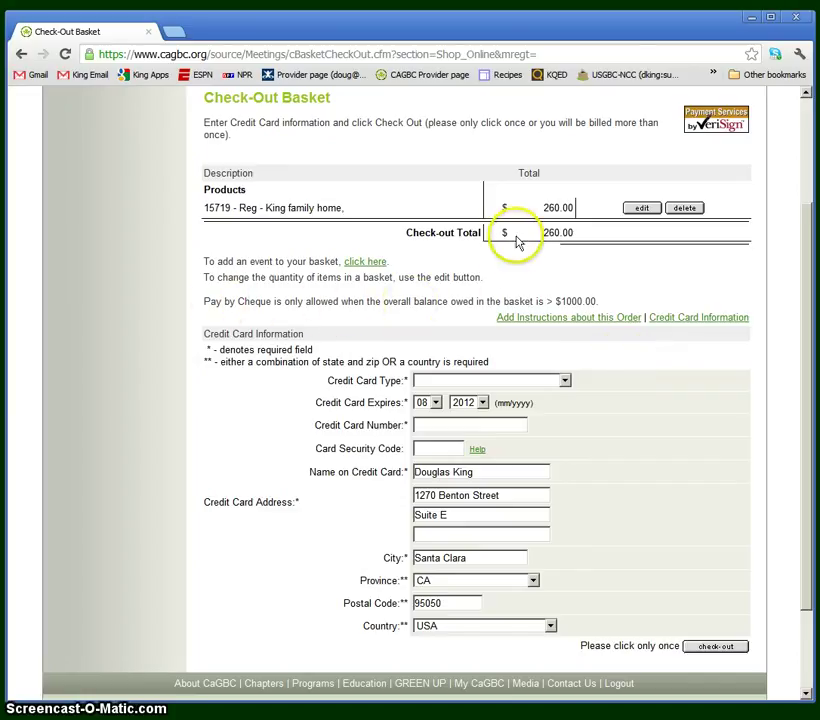
{"action": "left_click", "coordinate": [452, 381]}
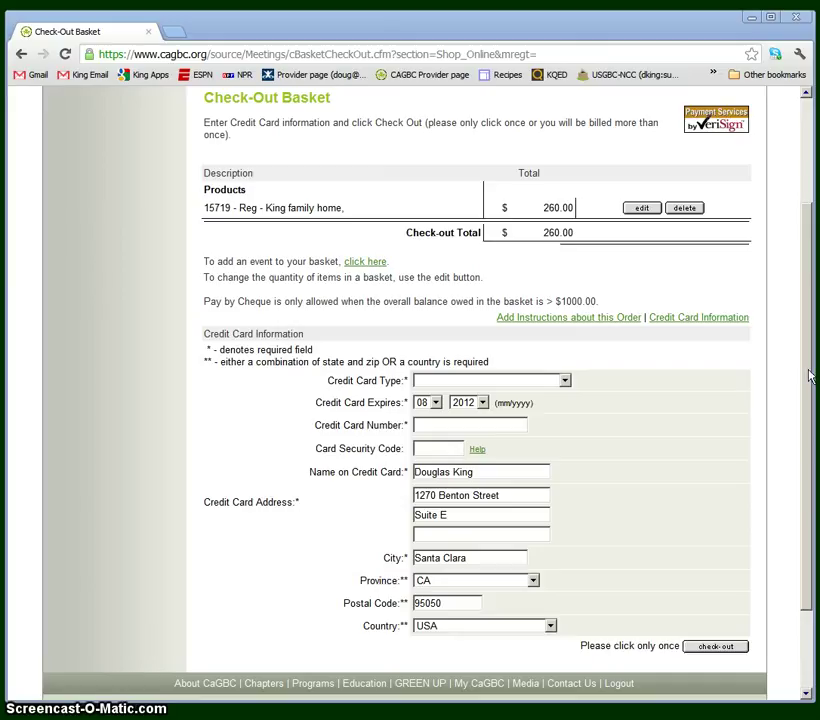
{"action": "left_click", "coordinate": [714, 648]}
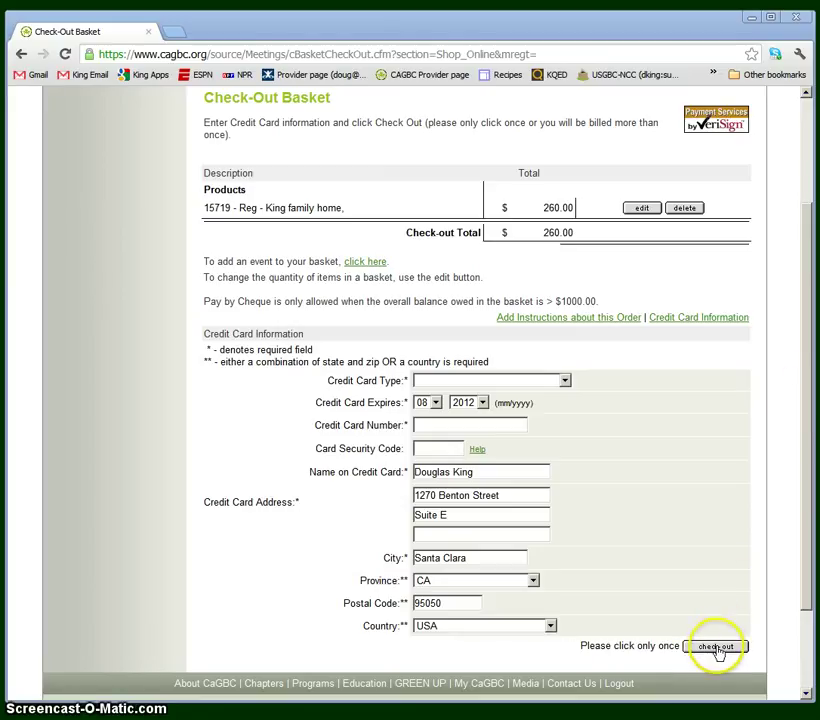